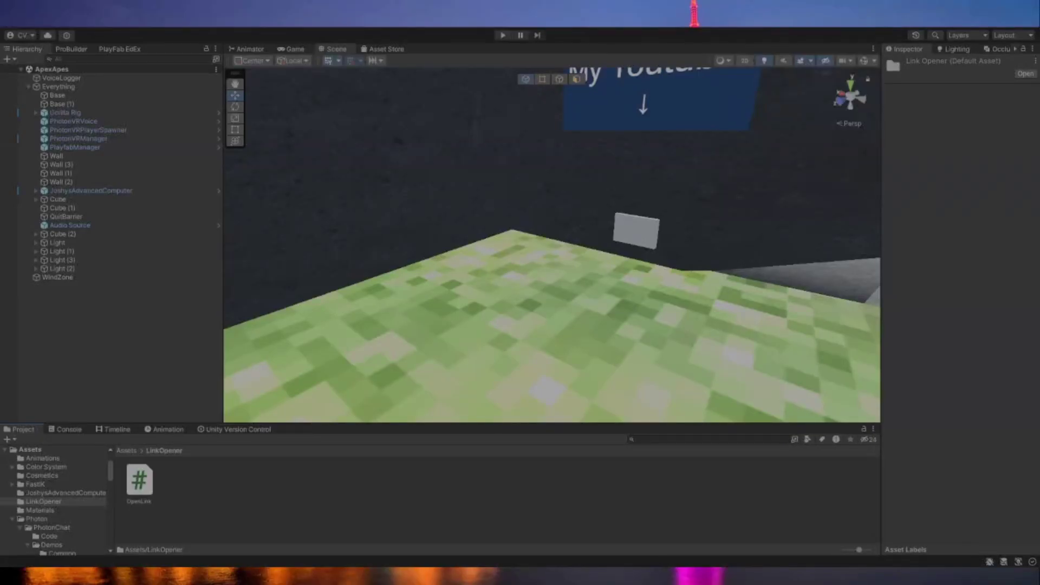
# Orbit the Scene view to the My Youtube sign and select Cube (1) beneath it.
pyautogui.moveTo(490, 362); pyautogui.dragTo(564, 247, button='right')
pyautogui.moveTo(626, 283); pyautogui.dragTo(539, 295, button='right')
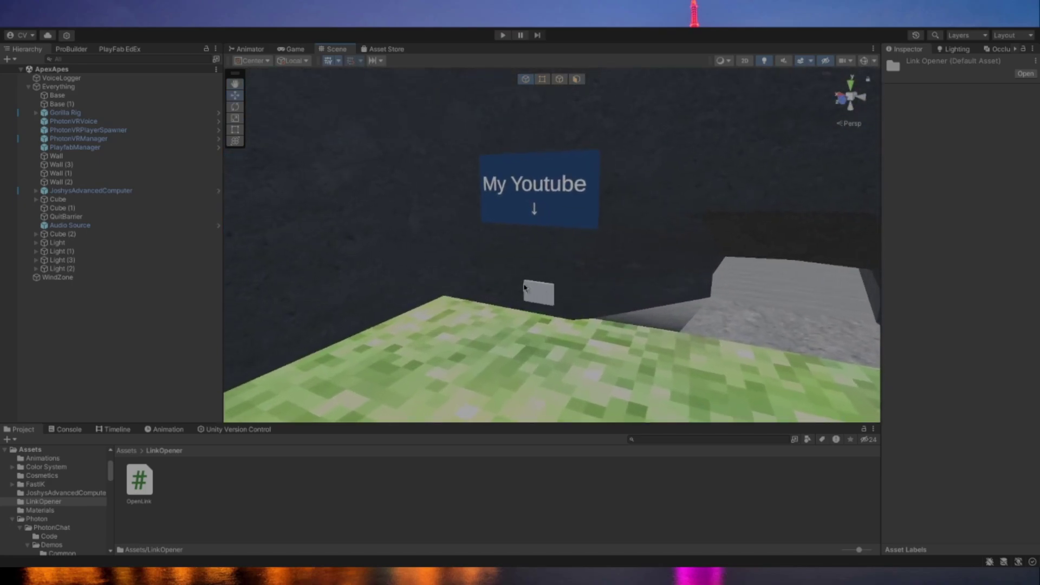
pyautogui.click(524, 288)
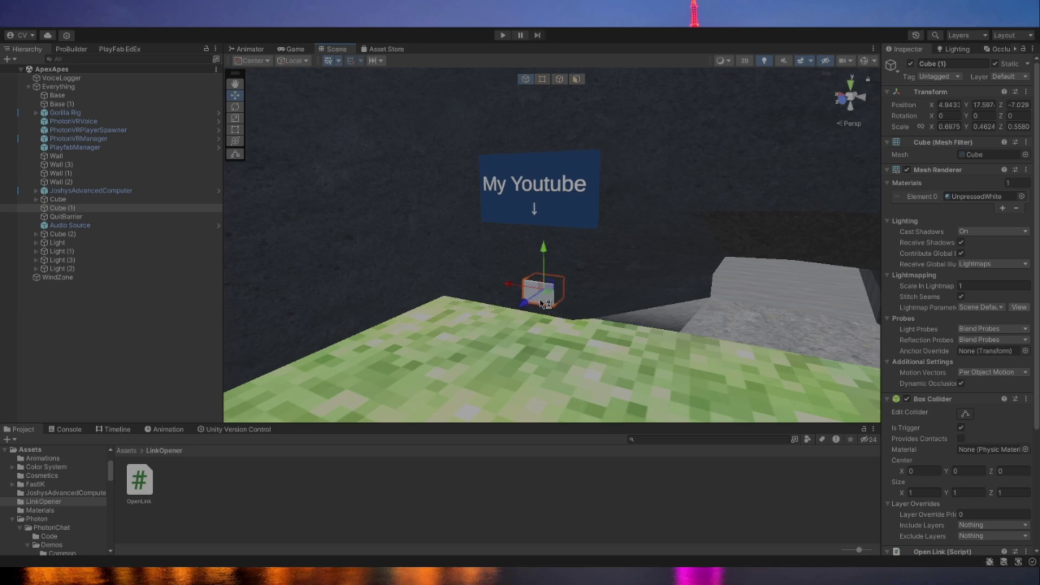
pyautogui.scroll(-1, 260, 162)
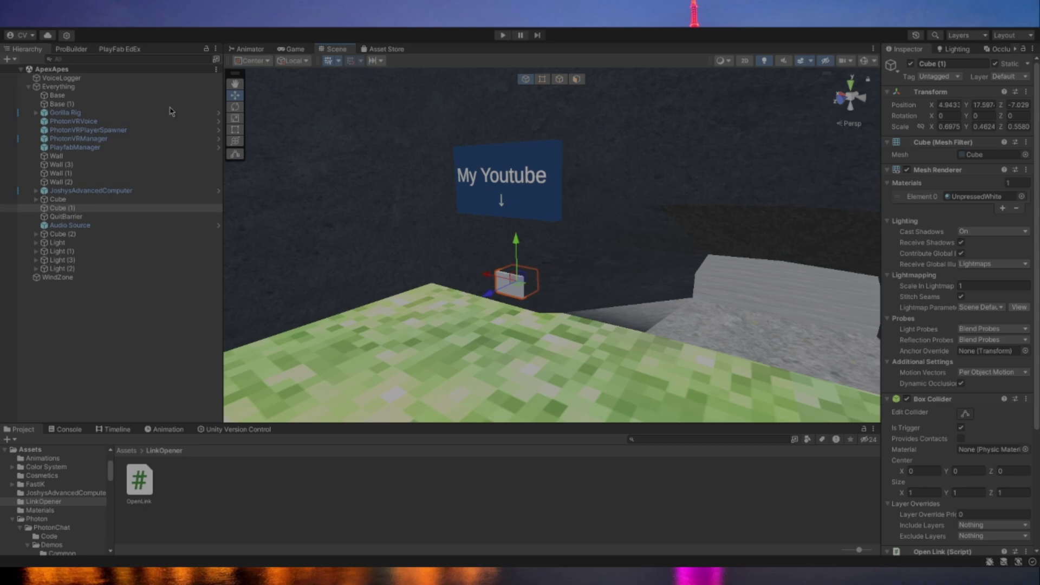
# Move the new cube against the wall beside the sign and lower it toward the floor.
pyautogui.scroll(-6, 525, 237)
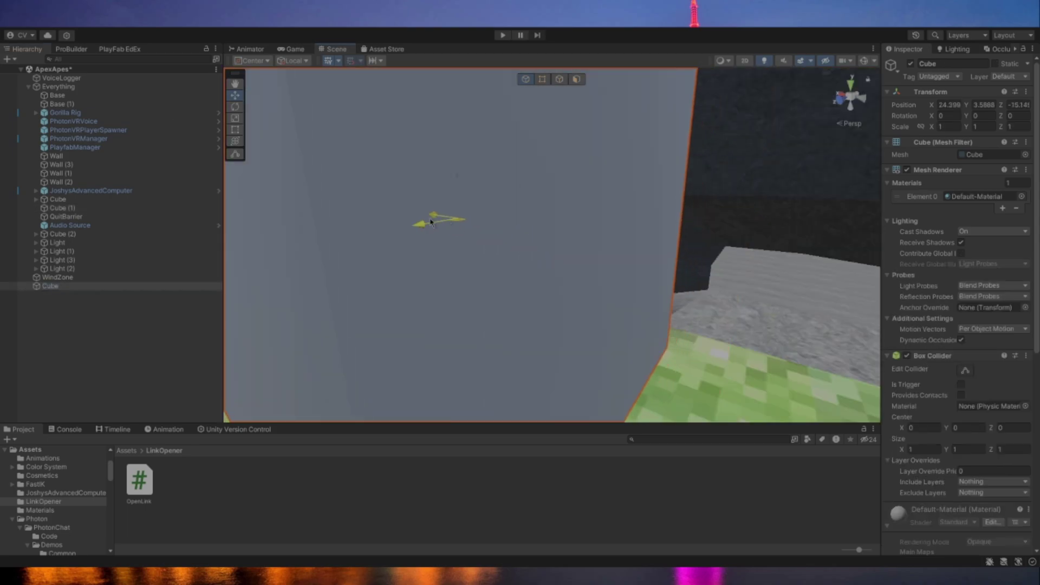
pyautogui.moveTo(467, 225); pyautogui.dragTo(521, 271, button='right')
pyautogui.moveTo(521, 271); pyautogui.dragTo(423, 200)
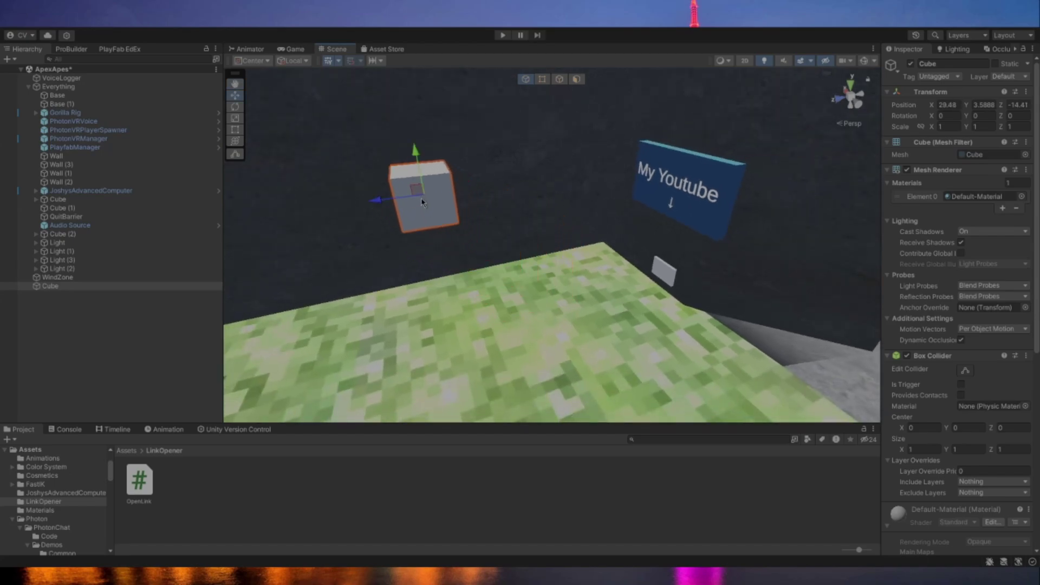
pyautogui.moveTo(423, 201); pyautogui.dragTo(521, 243, button='right')
pyautogui.moveTo(521, 232); pyautogui.dragTo(511, 203)
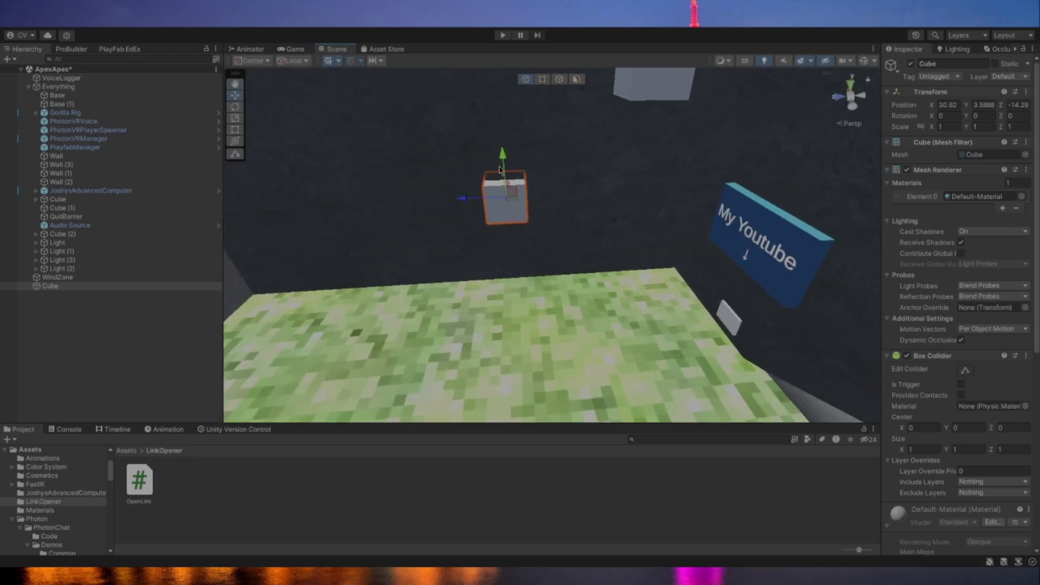
pyautogui.moveTo(501, 163); pyautogui.dragTo(506, 216)
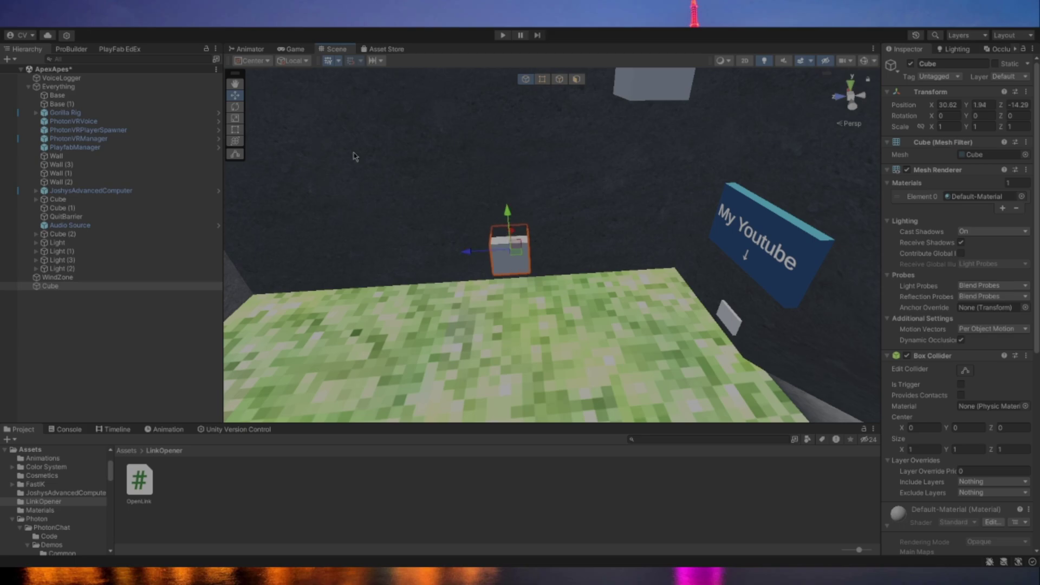
# Scale the cube down uniformly to about 0.65 and lower it a little further.
pyautogui.click(237, 118)
pyautogui.moveTo(518, 253); pyautogui.dragTo(492, 233)
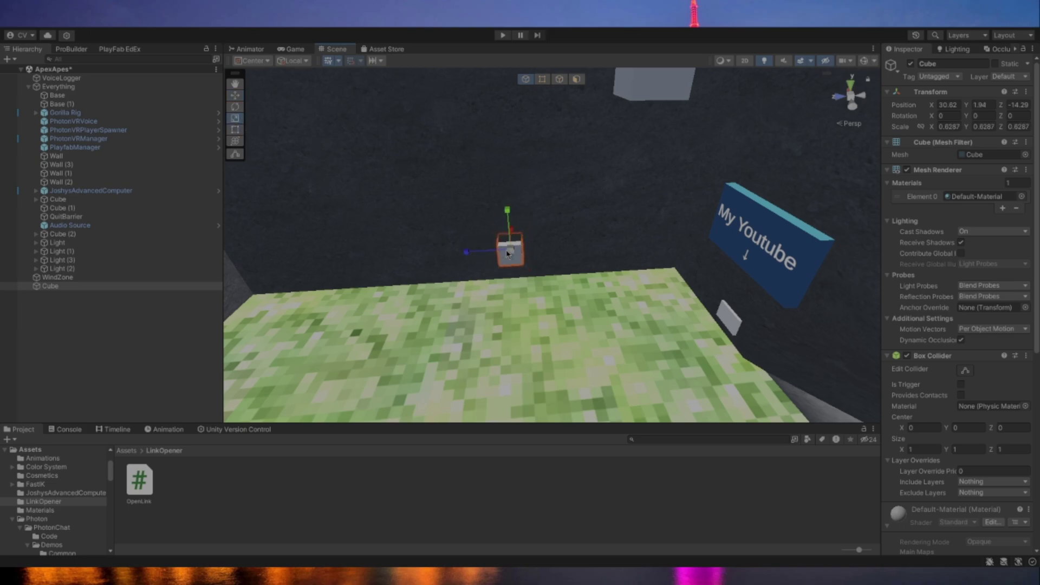
pyautogui.click(235, 96)
pyautogui.moveTo(508, 218)
pyautogui.mouseDown()
pyautogui.moveTo(508, 232)
pyautogui.moveTo(508, 224)
pyautogui.mouseUp()
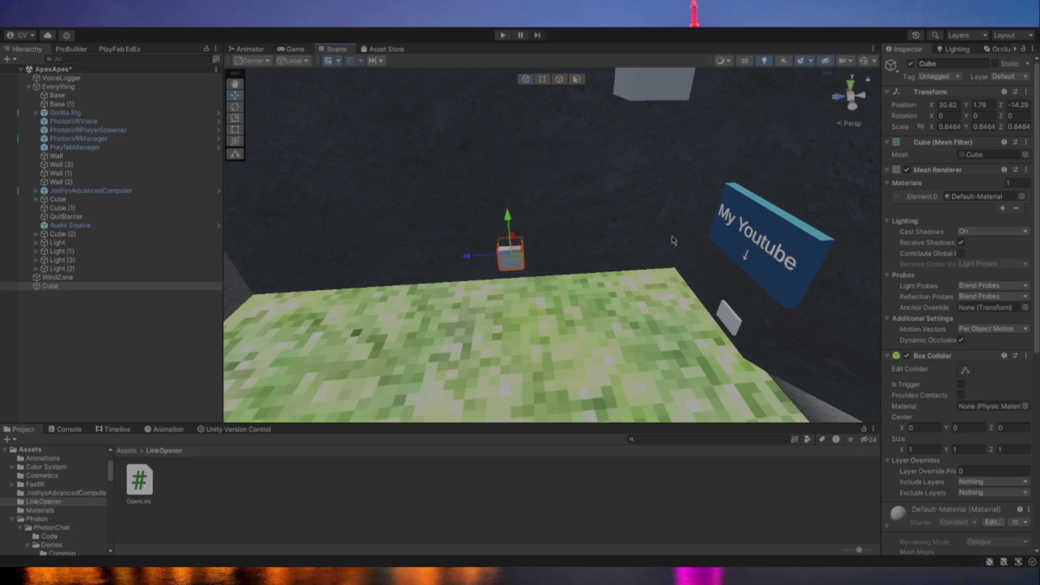
# Exit Play mode with Ctrl+P and select the PlayFabEditorExtensions folder under Assets.
pyautogui.scroll(-5, 969, 358)
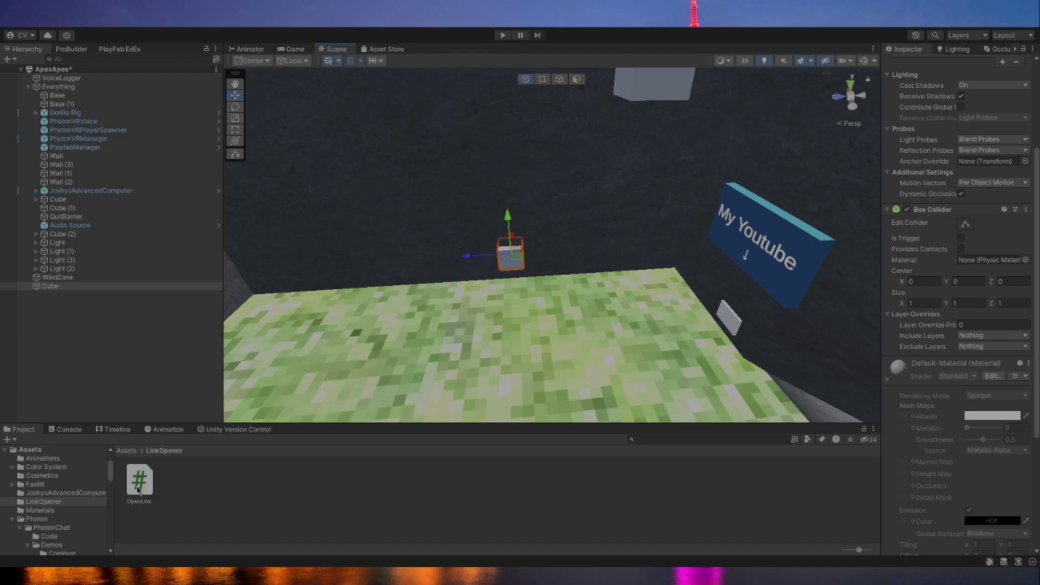
pyautogui.click(126, 450)
pyautogui.hotkey('ctrl', 'p')
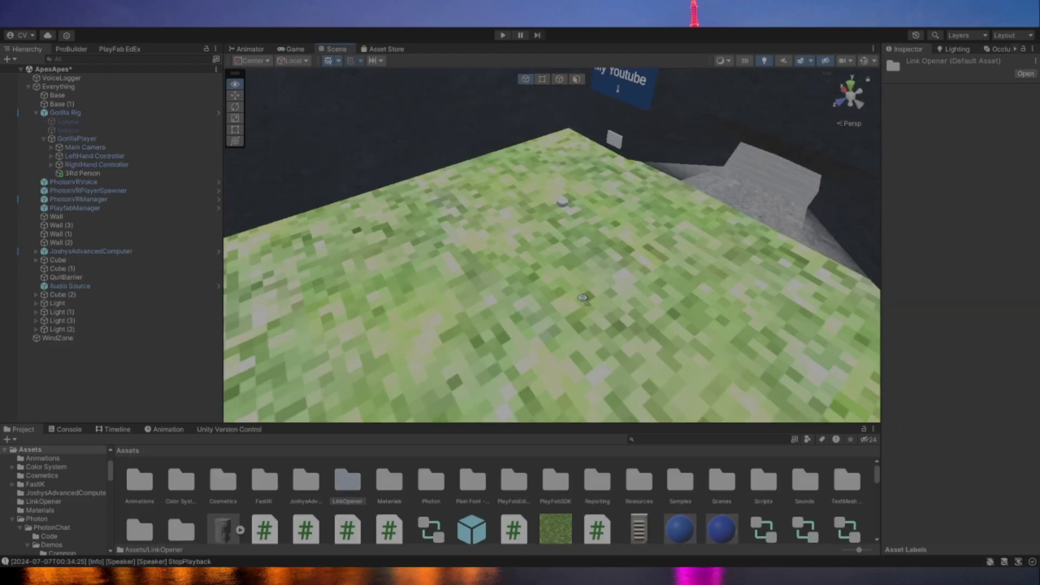
pyautogui.click(523, 487)
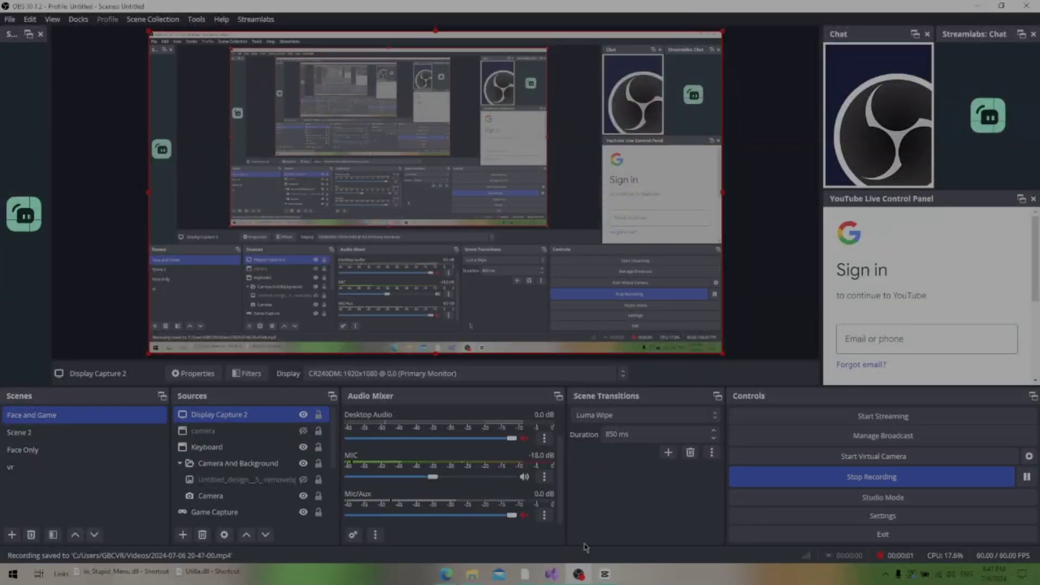
# Return to Unity and choose Import Package > Custom Package from the Resources folder's menu.
pyautogui.click(526, 573)
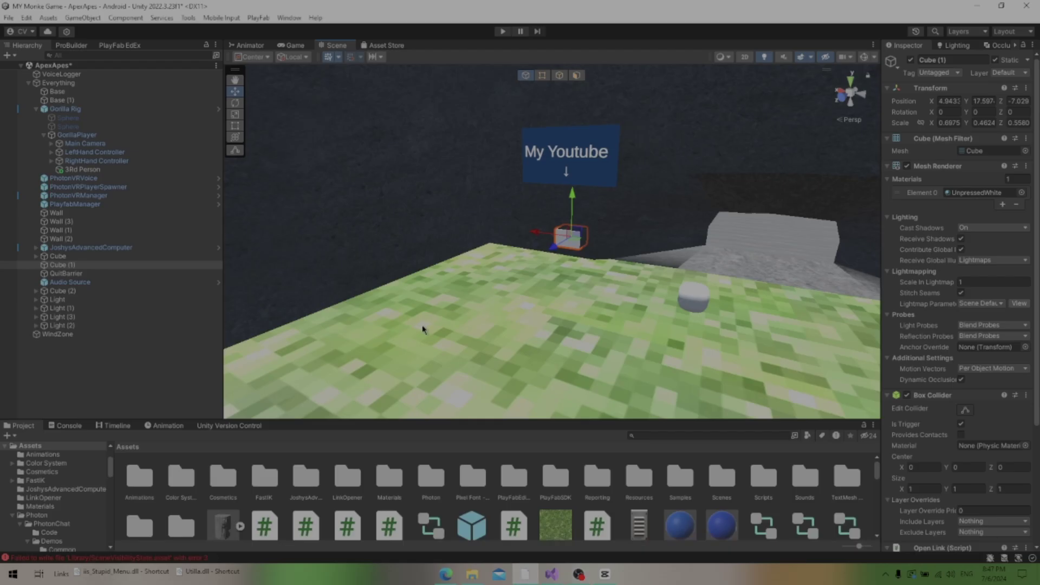
pyautogui.rightClick(644, 480)
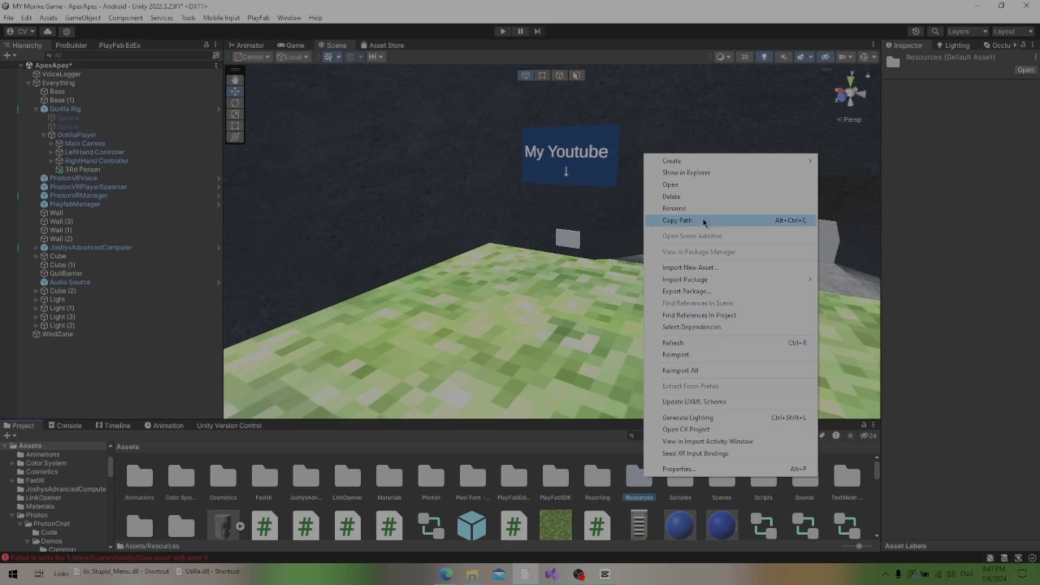
pyautogui.moveTo(715, 282)
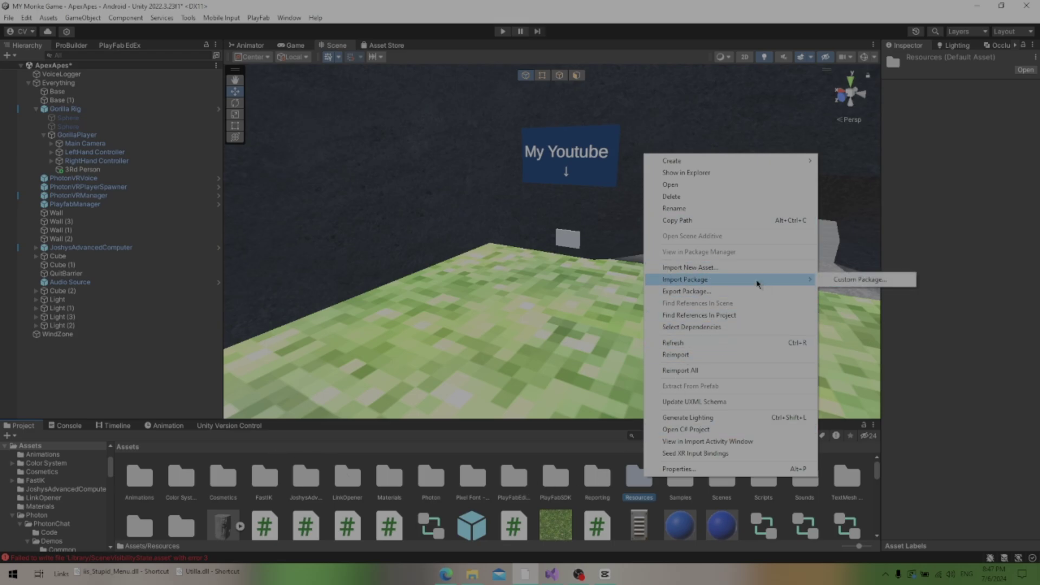
pyautogui.click(838, 280)
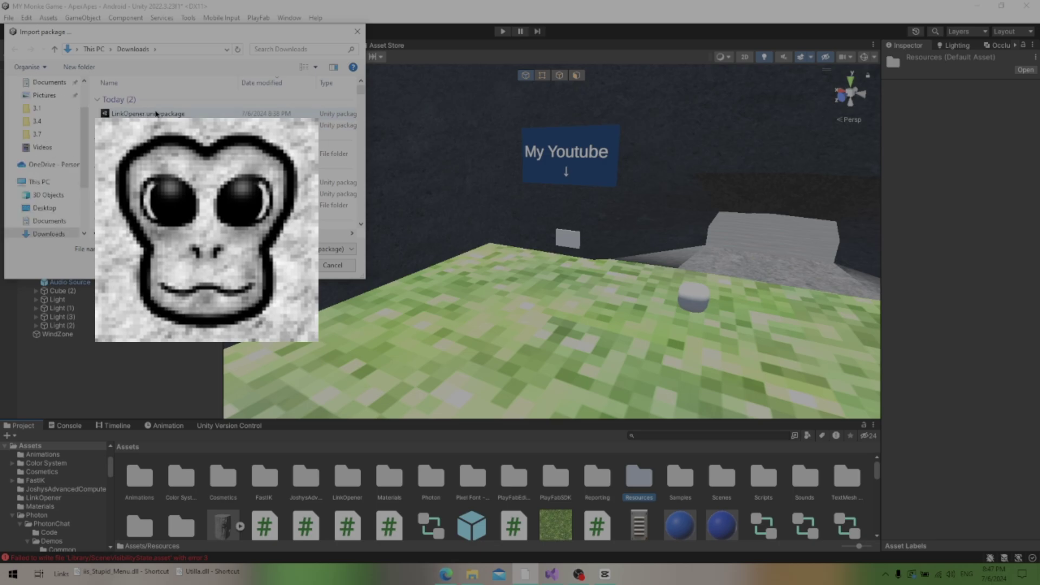
# Import LinkOpener.unitypackage, dismiss the nothing-to-import notice, and select the LinkOpener folder.
pyautogui.press('Return')
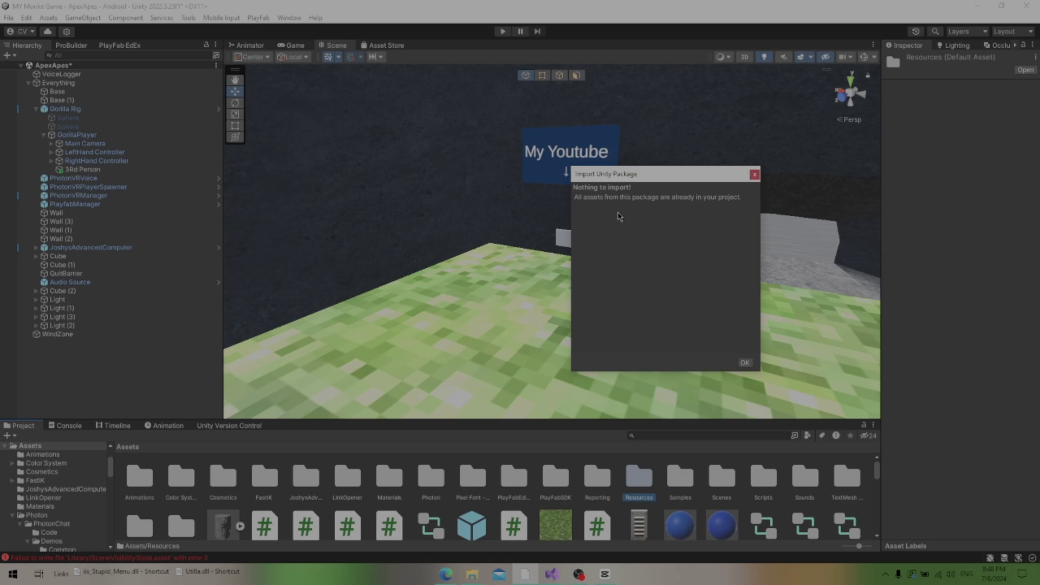
pyautogui.click(745, 363)
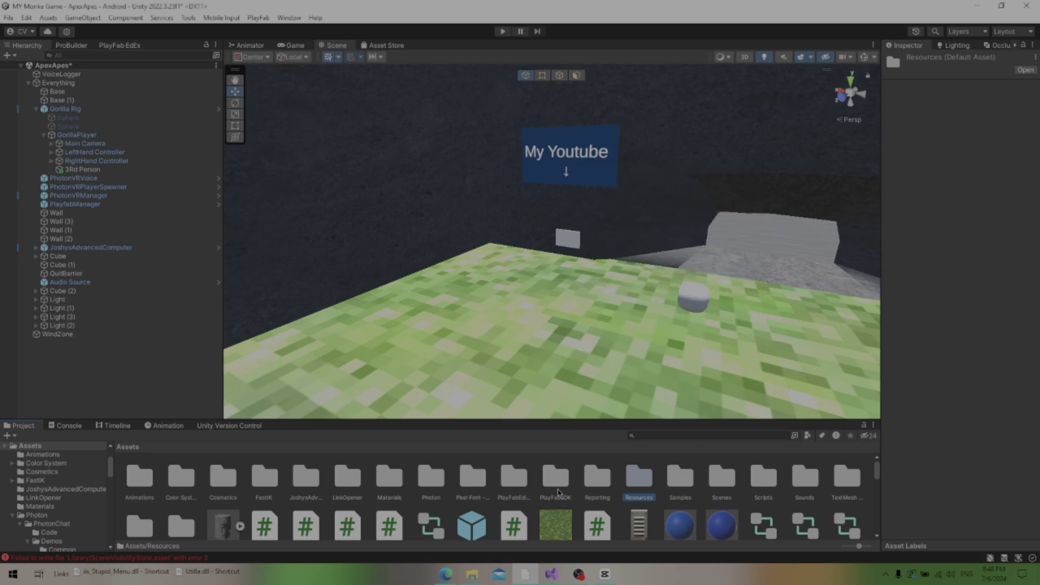
pyautogui.click(347, 494)
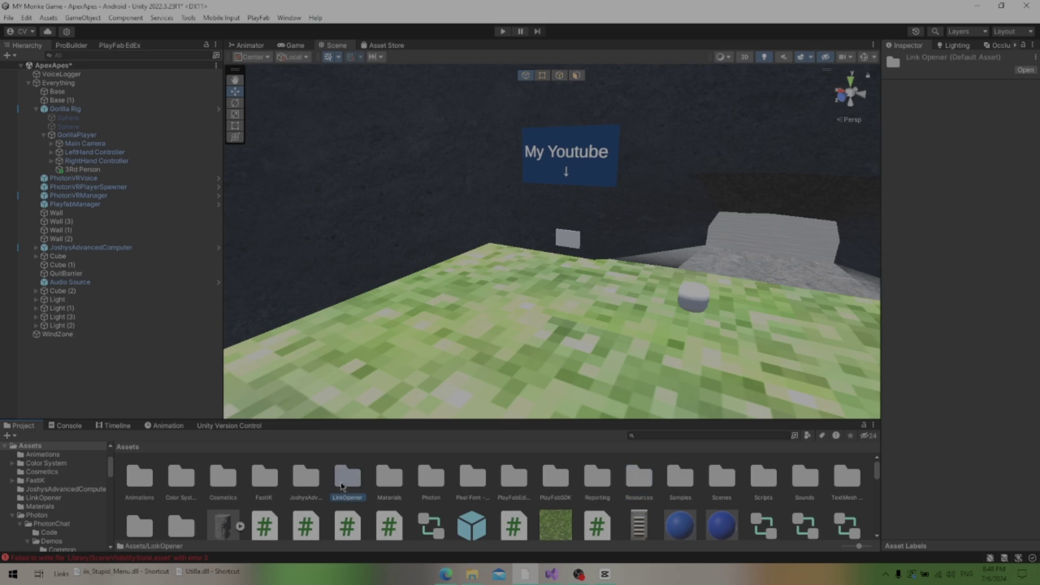
pyautogui.moveTo(516, 579)
# Bring OBS Studio forward and click Stop Recording in its Controls dock.
pyautogui.click(581, 577)
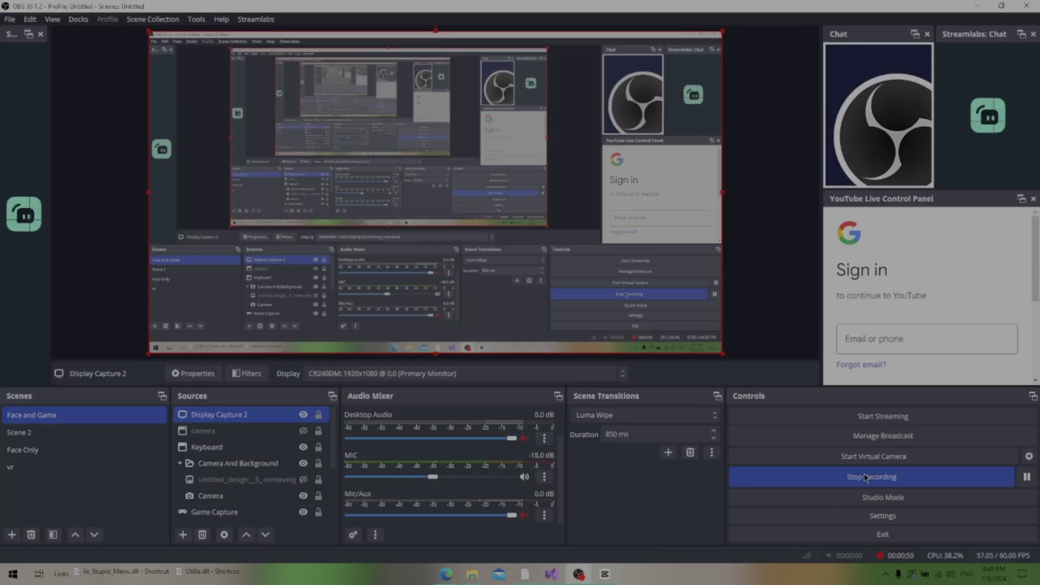
pyautogui.click(894, 481)
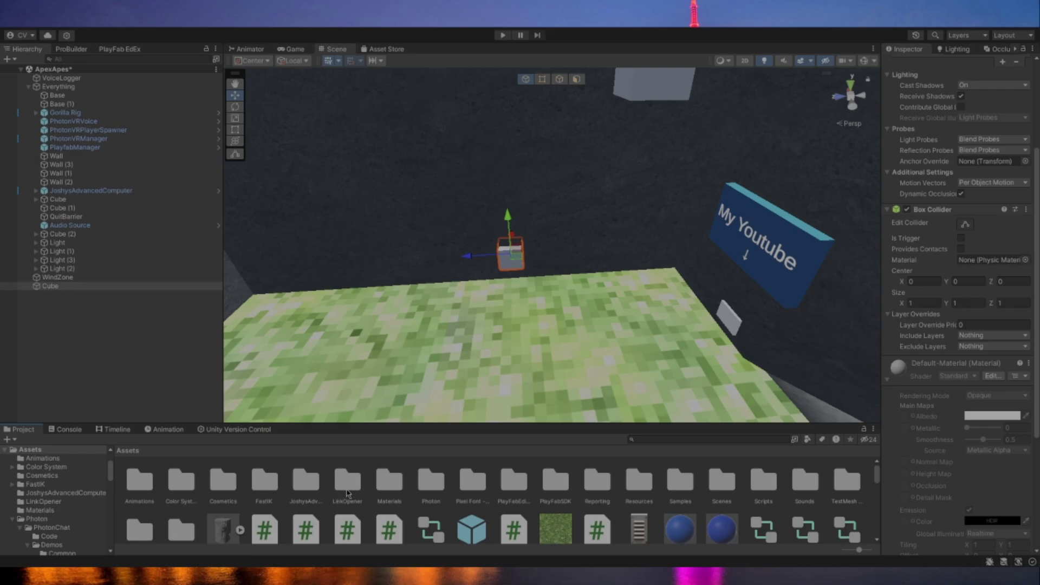
# Open the LinkOpener folder, select the small floating cube, and clear its name field.
pyautogui.click(352, 490)
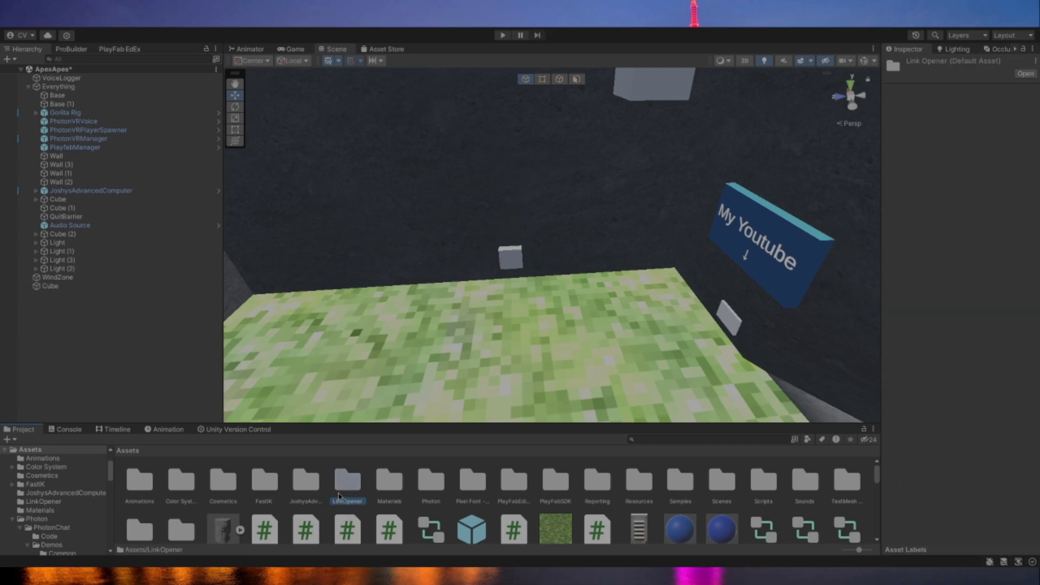
pyautogui.doubleClick(341, 493)
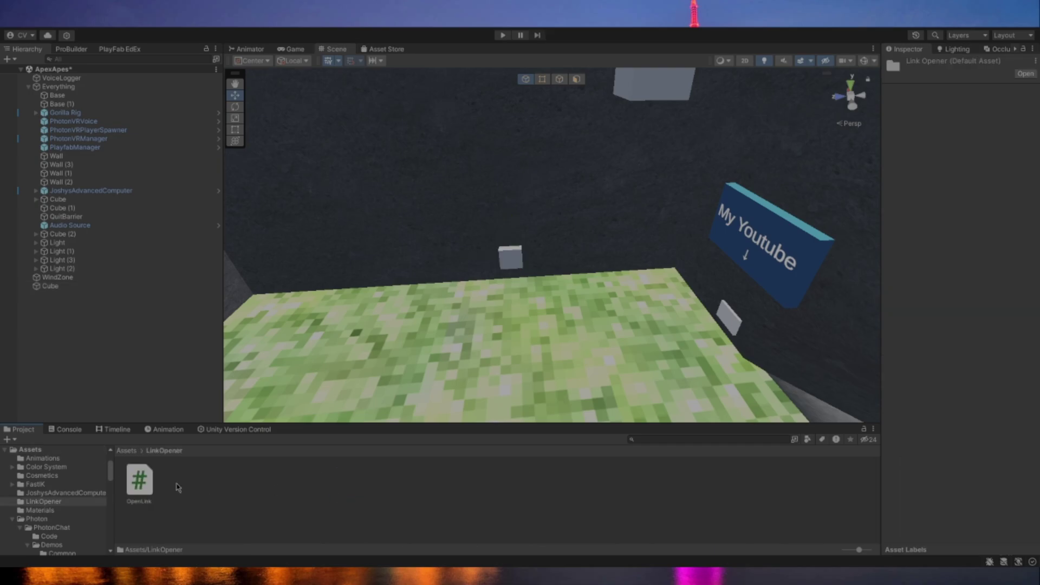
pyautogui.click(511, 264)
pyautogui.click(933, 64)
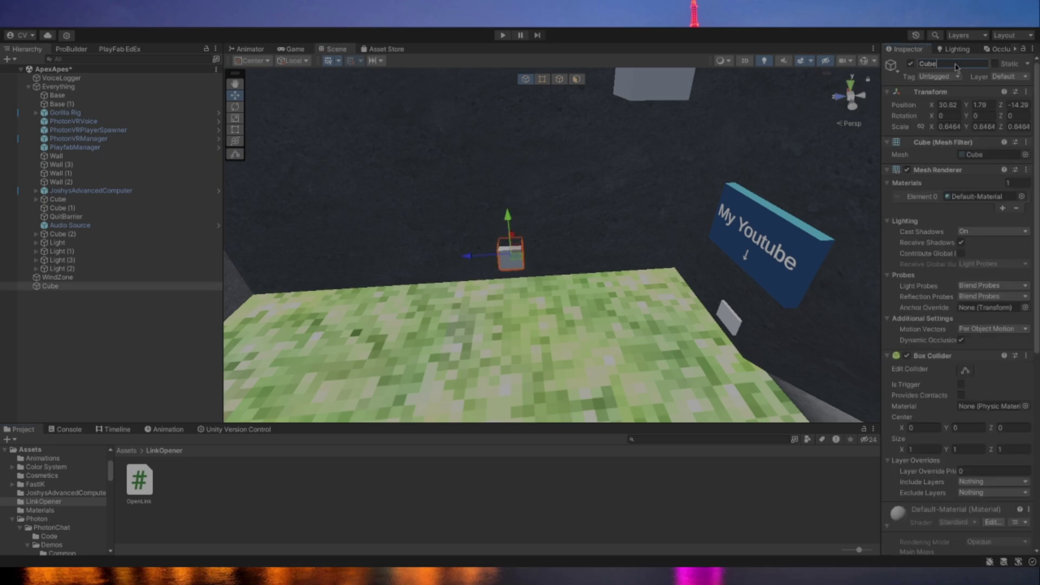
pyautogui.moveTo(933, 64); pyautogui.dragTo(919, 60)
pyautogui.press('BackSpace')
pyautogui.scroll(-10, 953, 325)
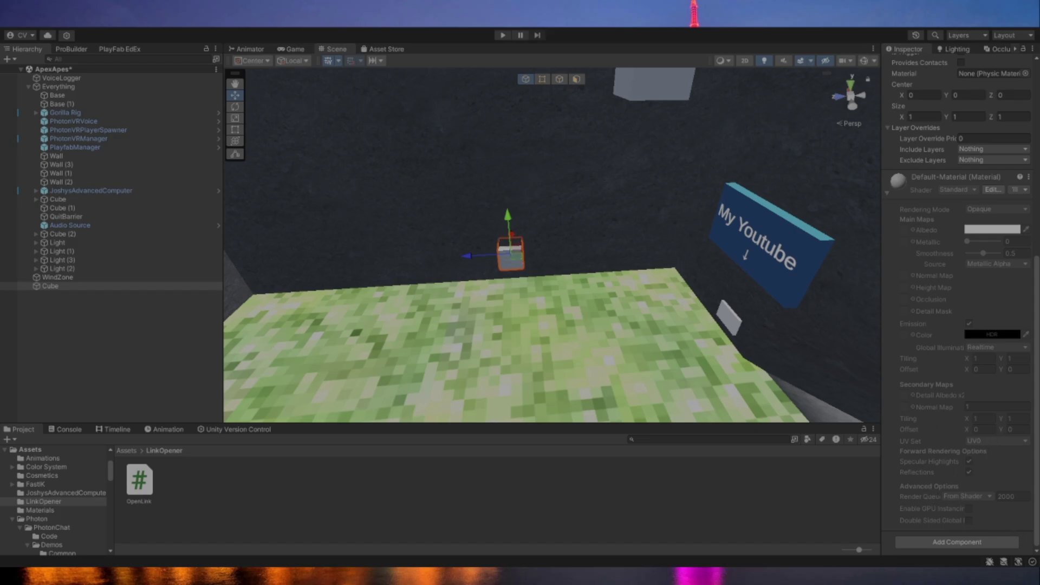
# Drag the OpenLink script onto the cube's Inspector to add an Open Link component.
pyautogui.moveTo(139, 490); pyautogui.dragTo(915, 548)
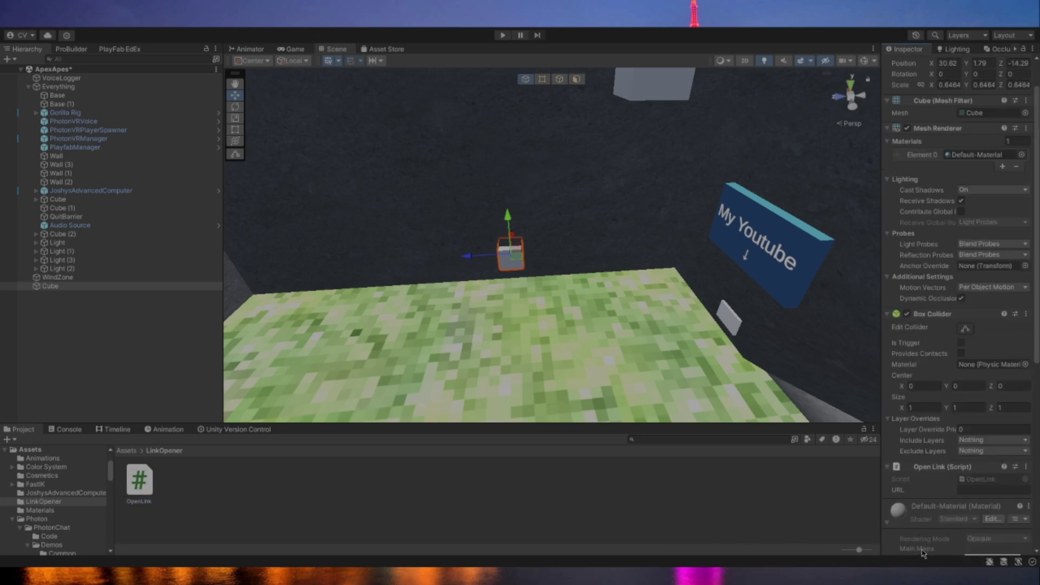
pyautogui.scroll(-1, 974, 476)
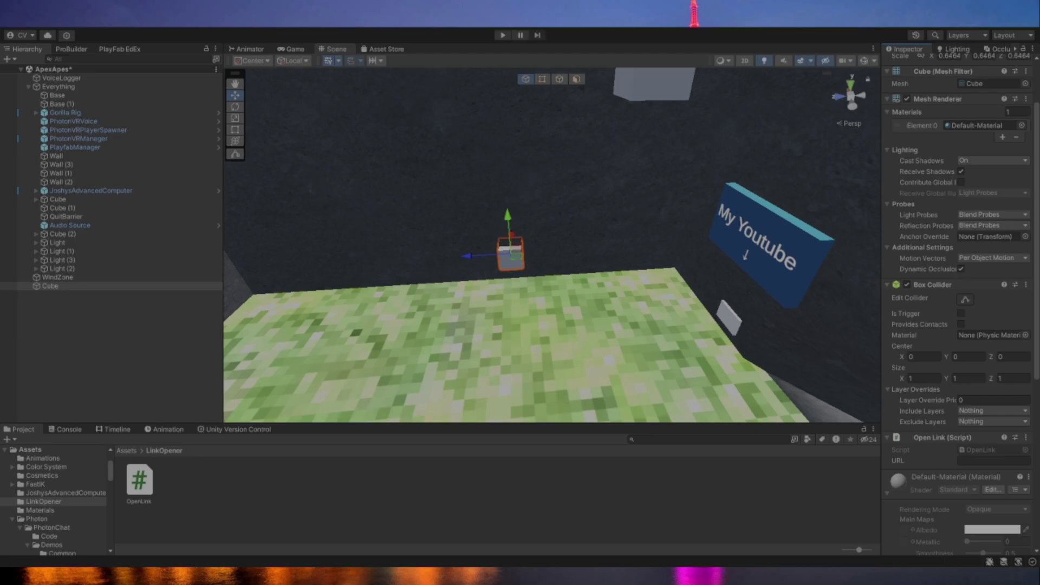
# Paste the YouTube channel link into the Open Link URL field, then select the sign's button cube.
pyautogui.scroll(-3, 1001, 384)
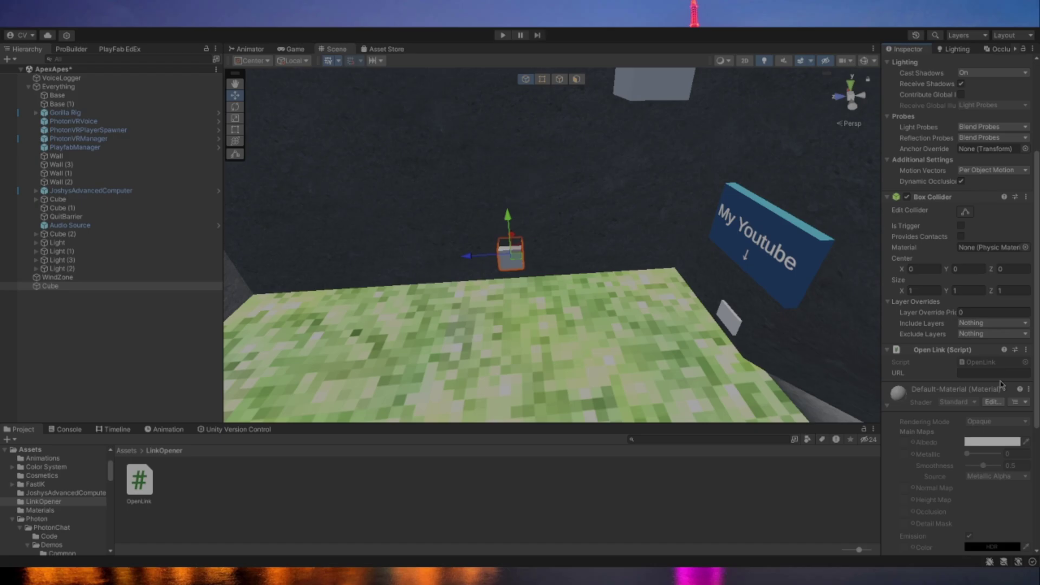
pyautogui.write('youtube.com/Cam2VR')
pyautogui.click(730, 324)
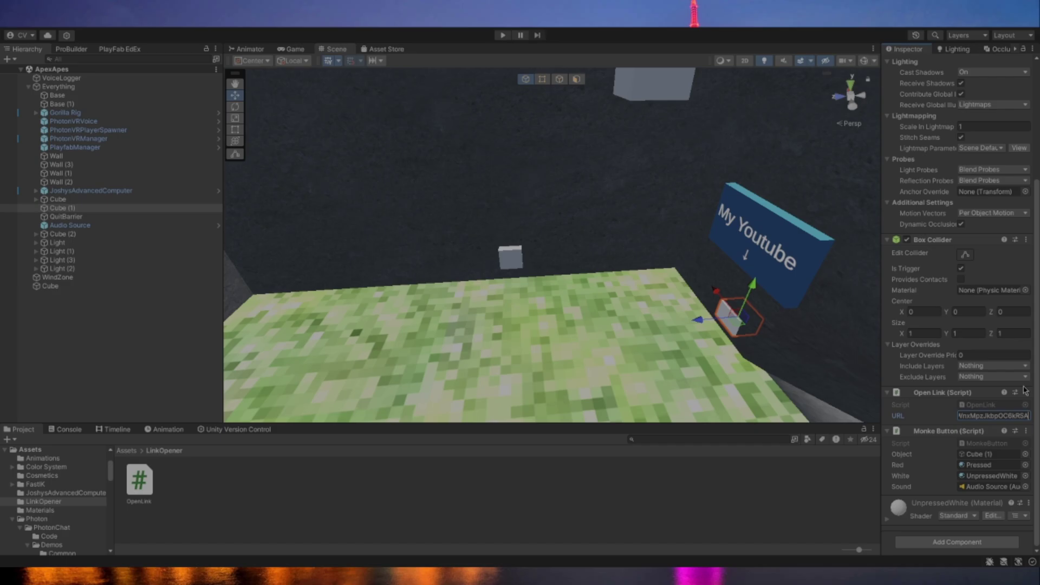
# Turn the view toward the My Youtube sign and enter Play mode with Ctrl+P.
pyautogui.keyDown('alt'); pyautogui.moveTo(812, 304); pyautogui.dragTo(836, 320); pyautogui.keyUp('alt')
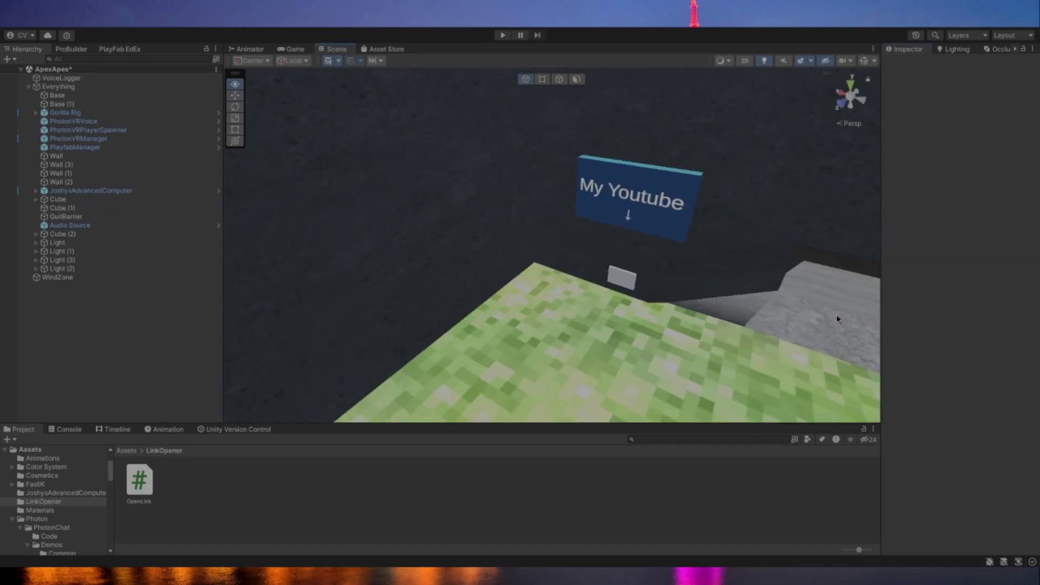
pyautogui.hotkey('ctrl', 'p')
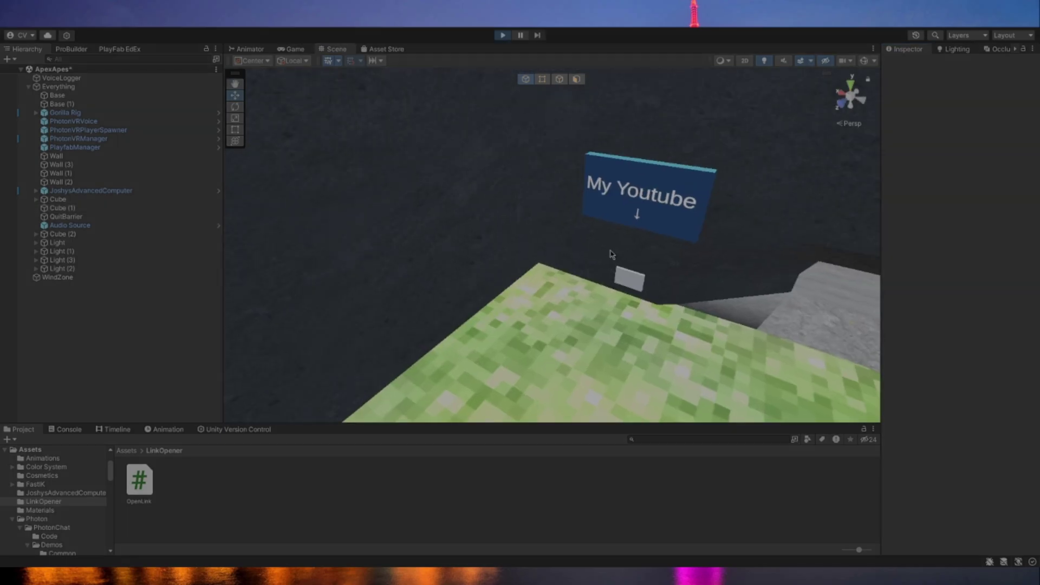